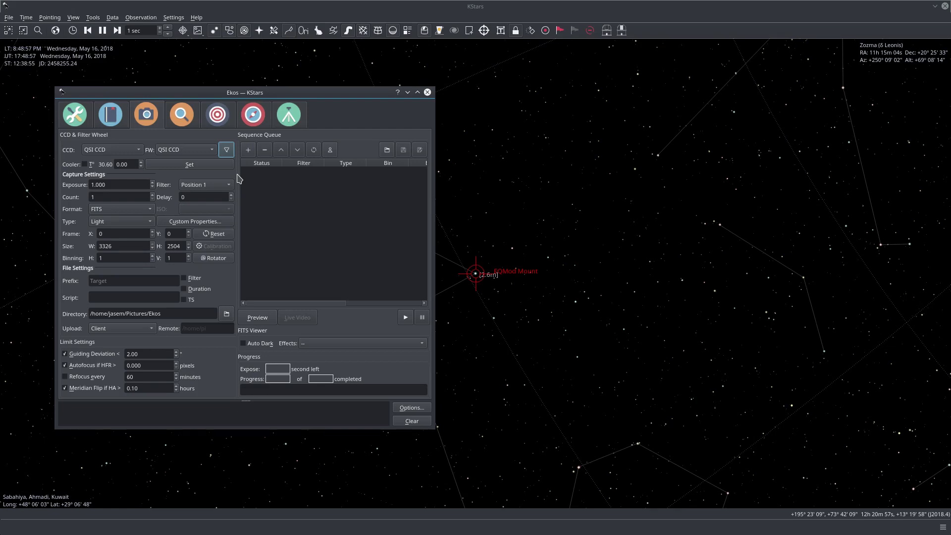
Step: Check the Ekos filter list, then bring up the QSI CCD settings in the INDI Control Panel
left_click(215, 185)
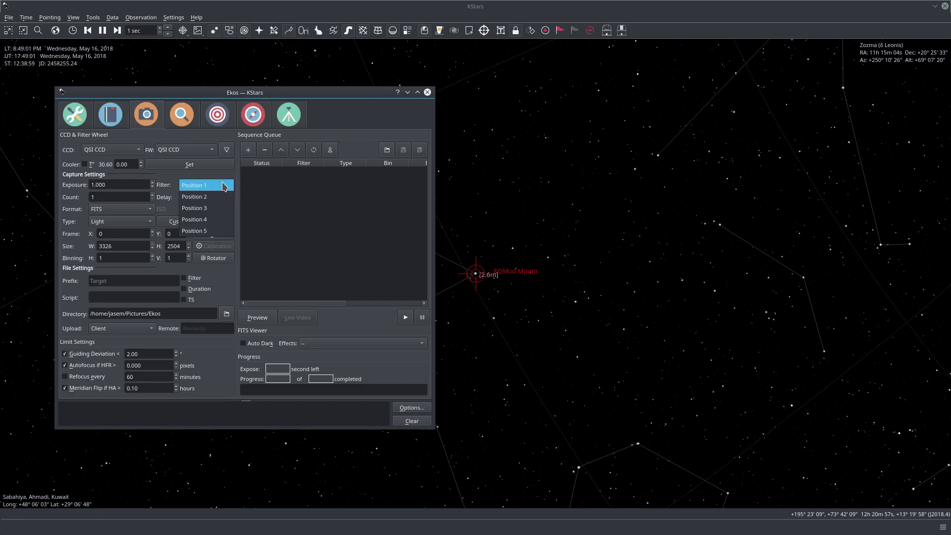
left_click(231, 176)
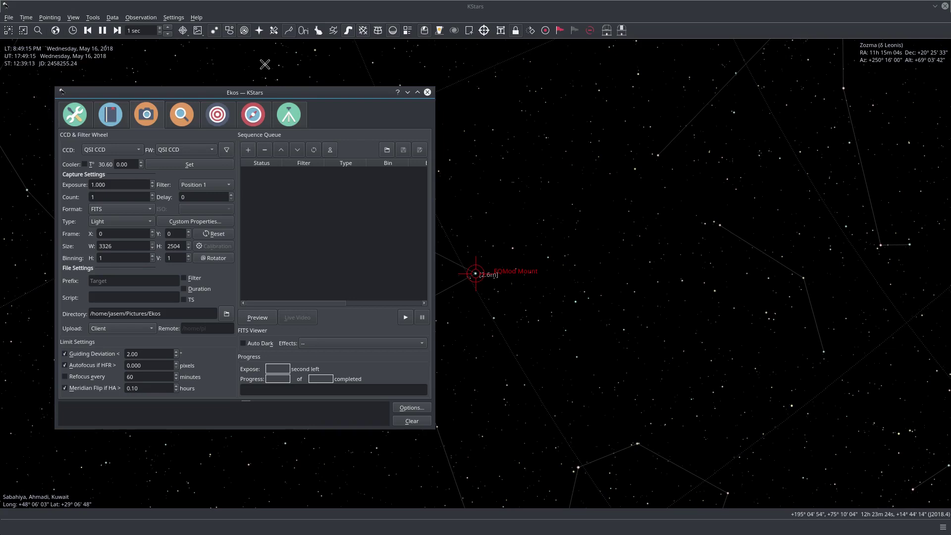
left_click(440, 32)
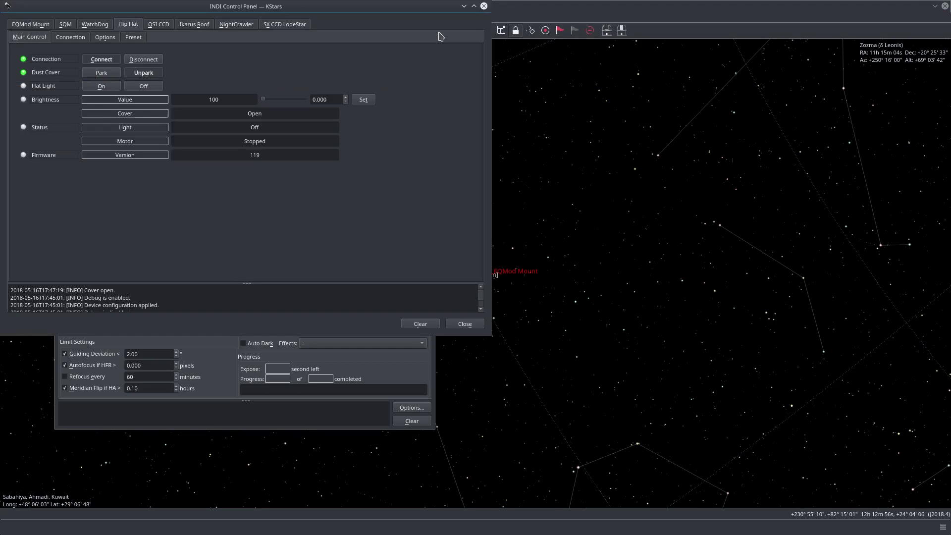
left_click_drag(252, 10, 578, 106)
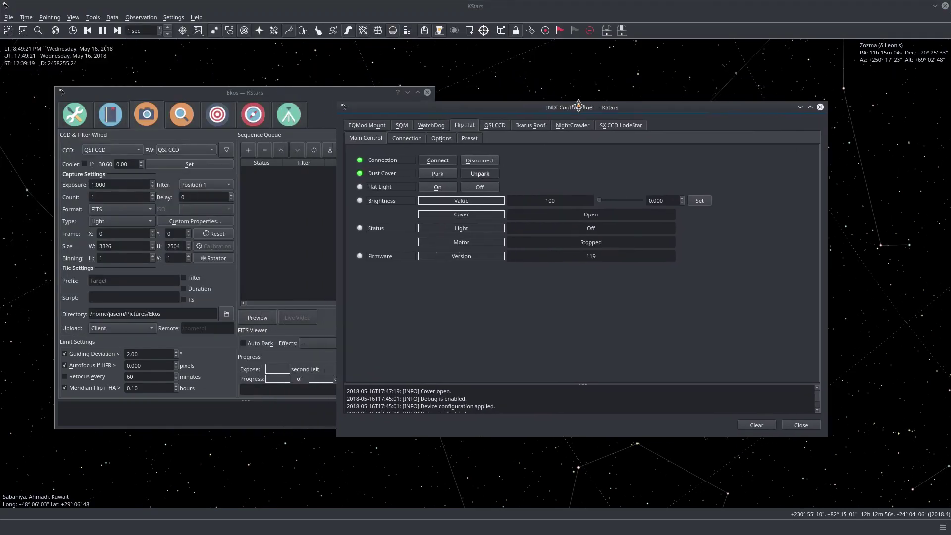
left_click(500, 128)
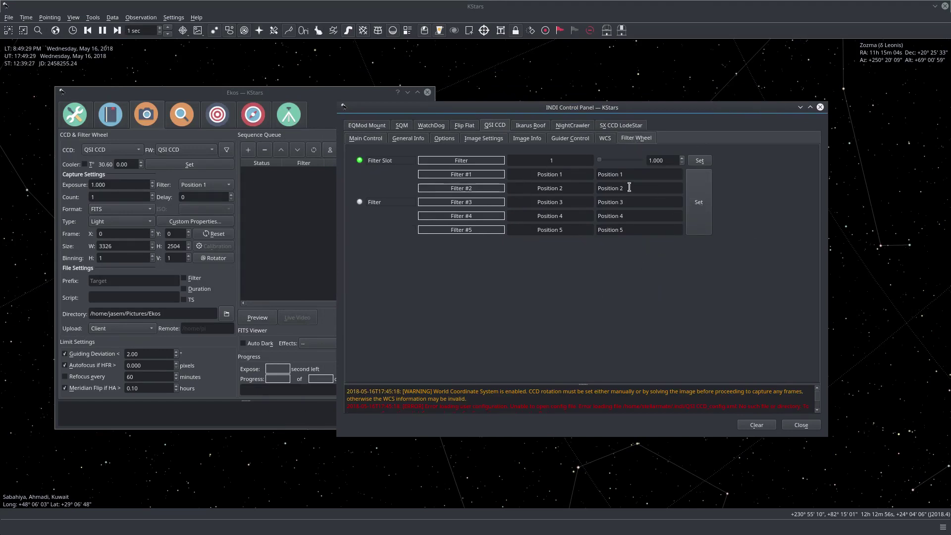
Step: Name the five filter slots L, R, G, B and HA, apply them, and hide the panel
triple_click(639, 176)
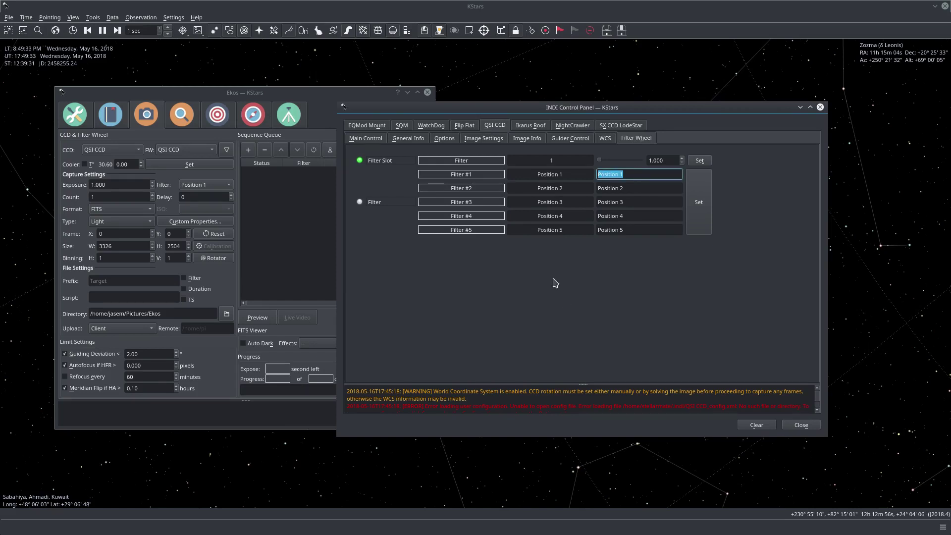
key("BackSpace")
type("L")
key("Tab")
type("R")
key("Tab")
type("G")
key("Tab")
type("B")
key("Tab")
type("HA")
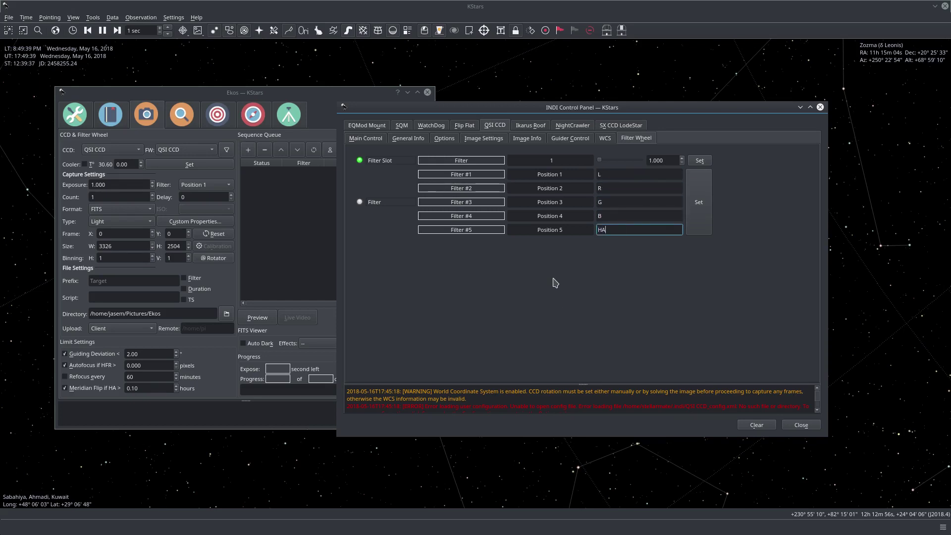
left_click(700, 199)
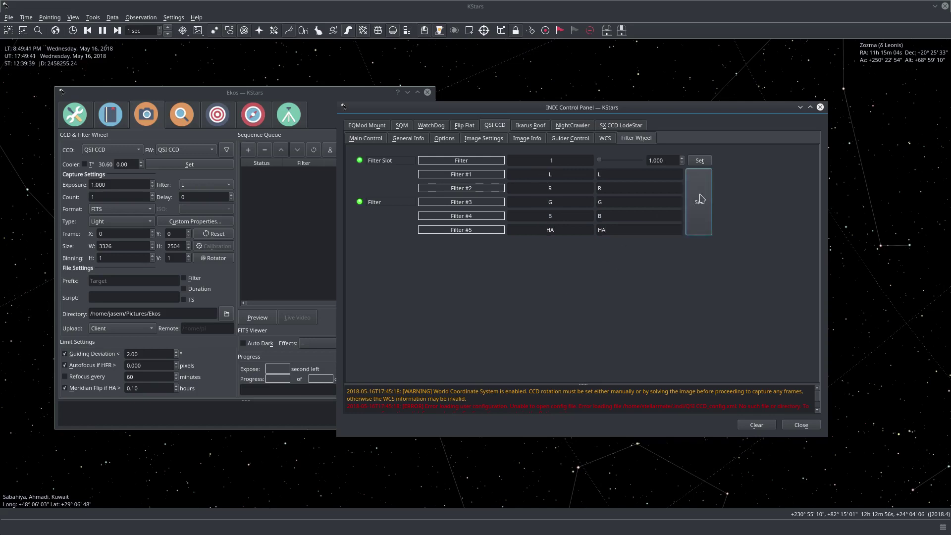
left_click(801, 108)
Step: Select R as the Ekos capture filter from the renamed list (L, R, G, B, HA)
left_click(209, 185)
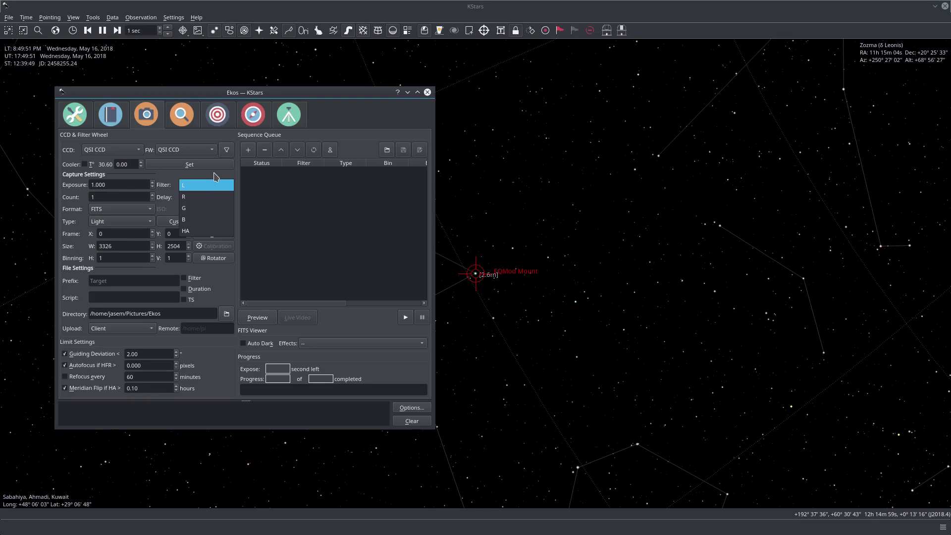
left_click(216, 177)
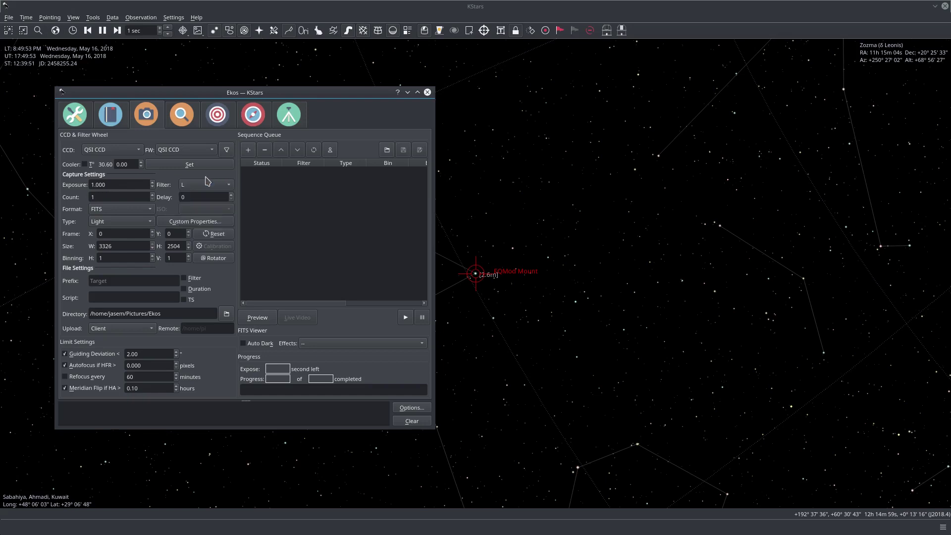
left_click(198, 187)
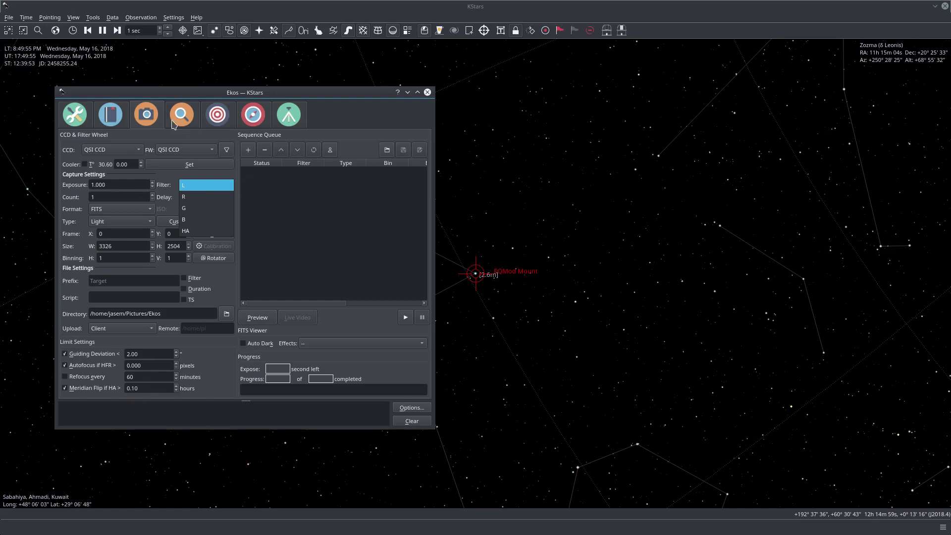
left_click(209, 197)
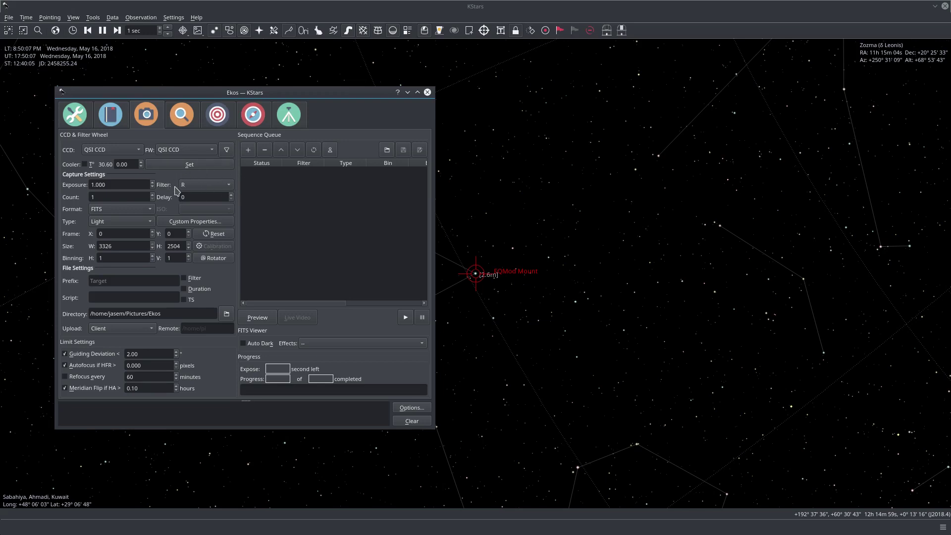
left_click(208, 187)
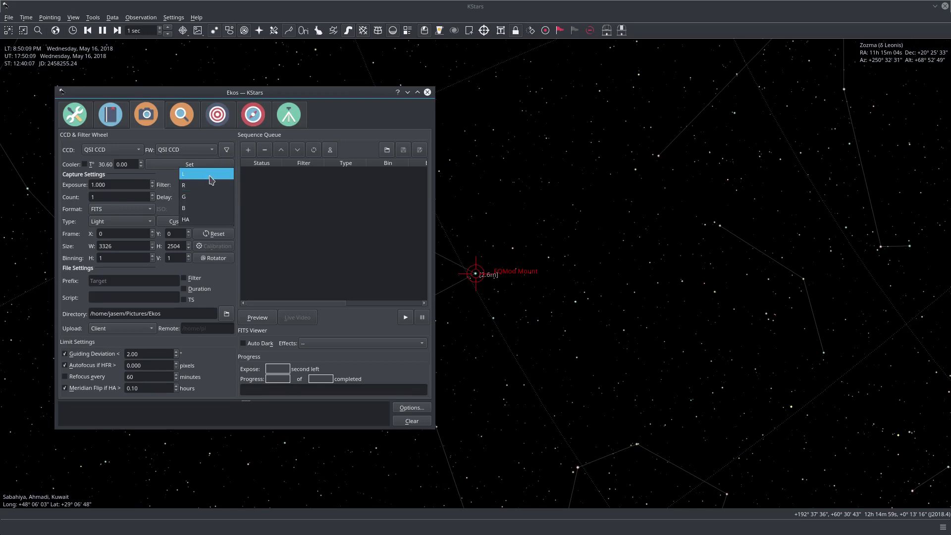
left_click(212, 178)
left_click(205, 187)
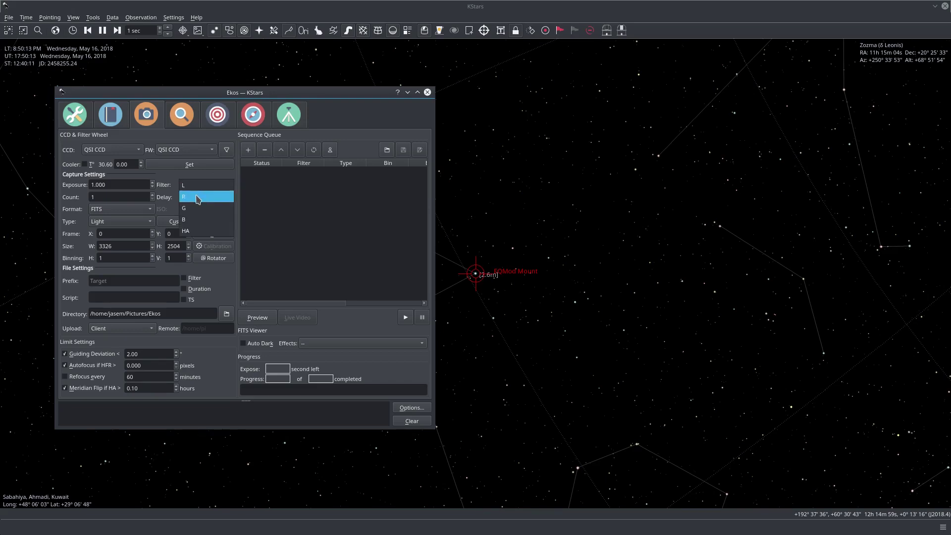
left_click(198, 198)
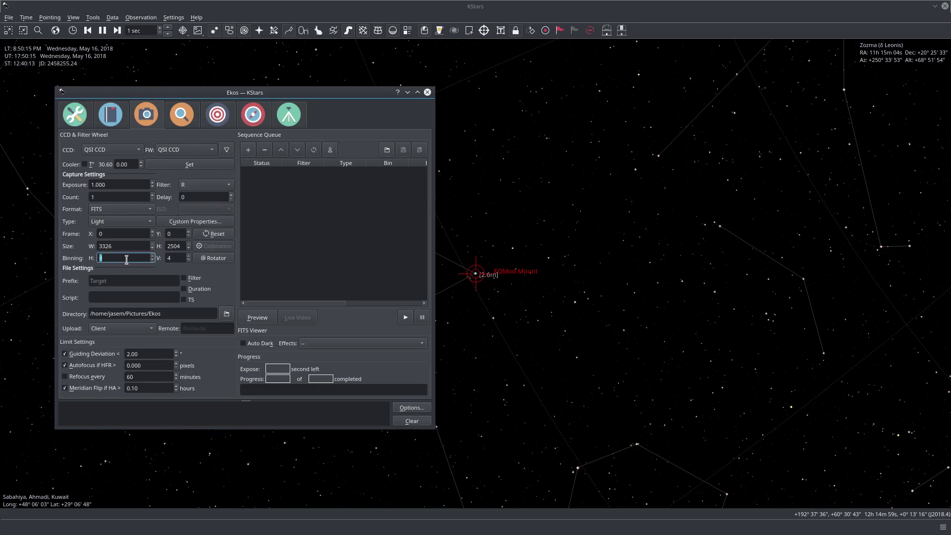
Step: Capture a 1-second preview frame through filter R and close the FITS Viewer
left_click(437, 31)
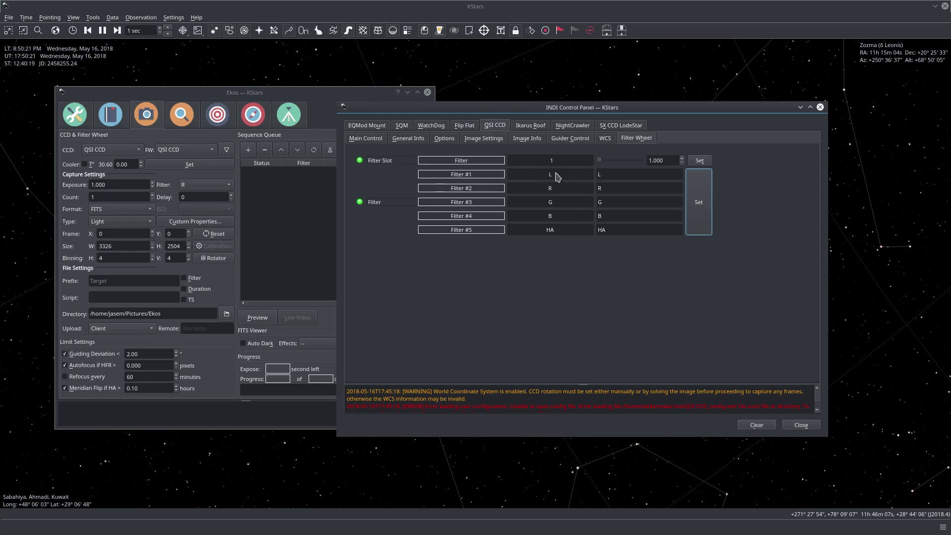
left_click(800, 108)
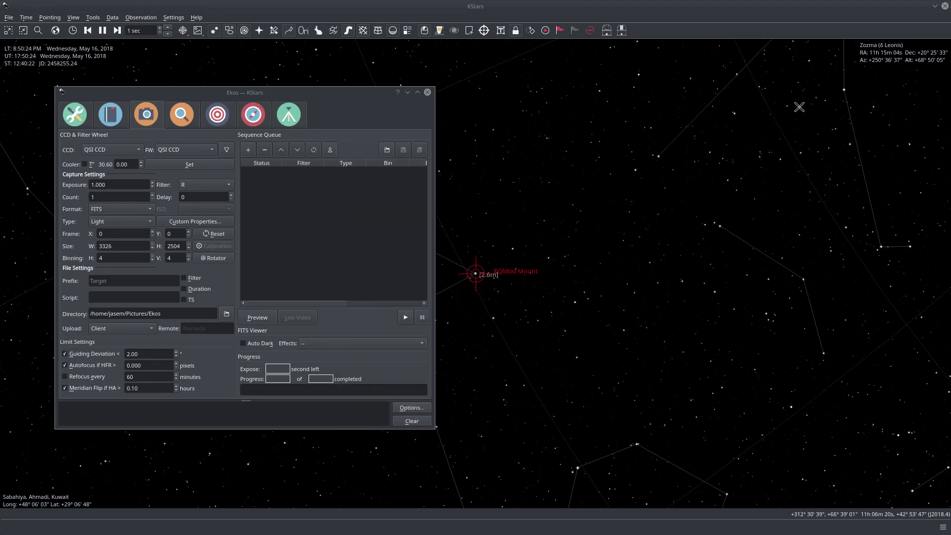
left_click(261, 321)
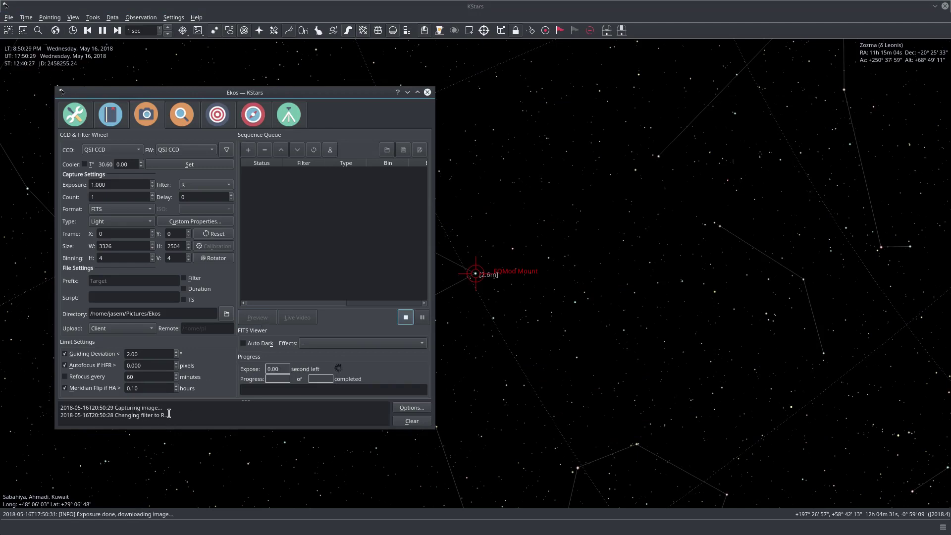
left_click(222, 186)
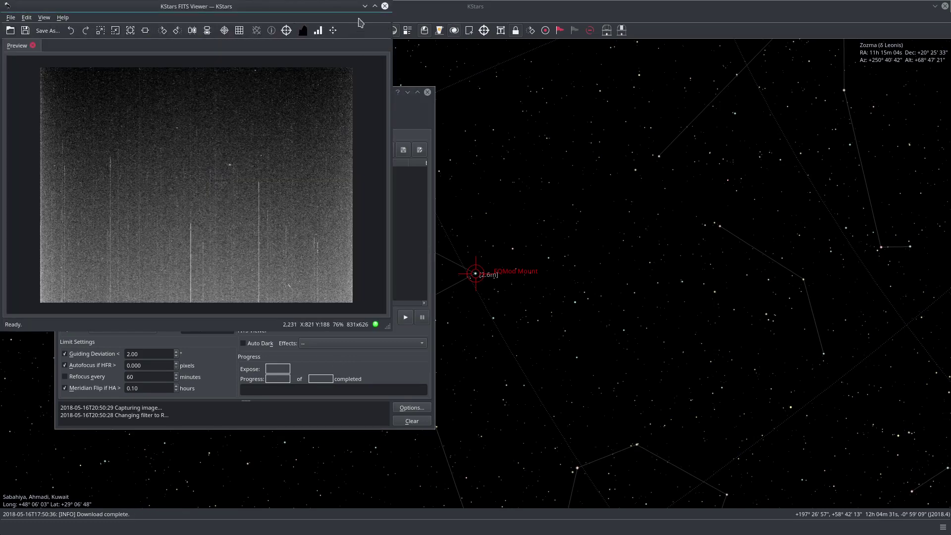
left_click(365, 6)
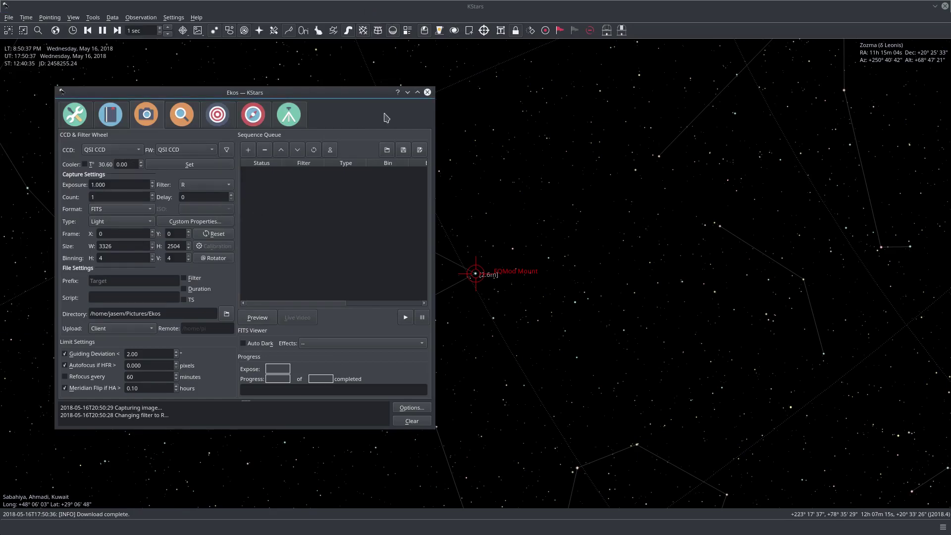
Step: Send the filter wheel to slot 3 (G) from the INDI panel and return to Ekos
left_click(450, 31)
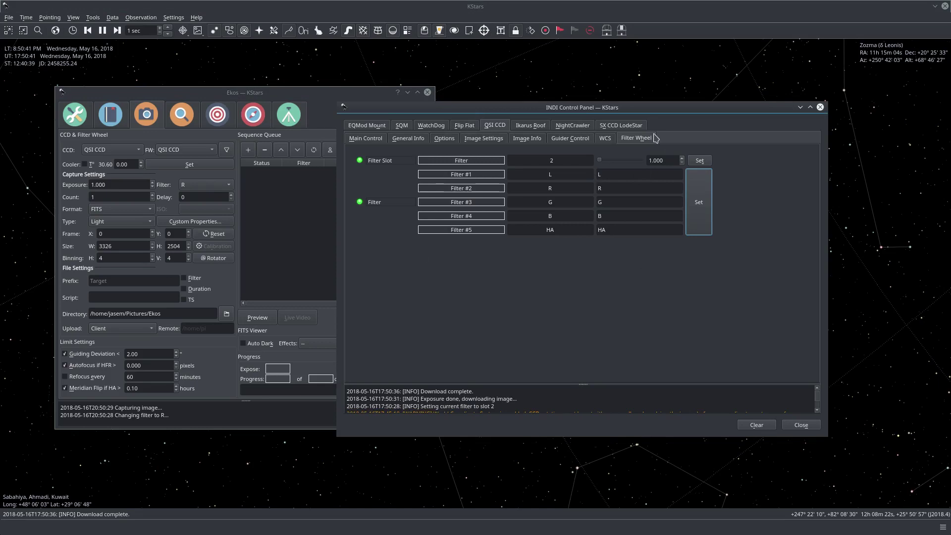
left_click_drag(600, 161, 620, 162)
left_click(703, 163)
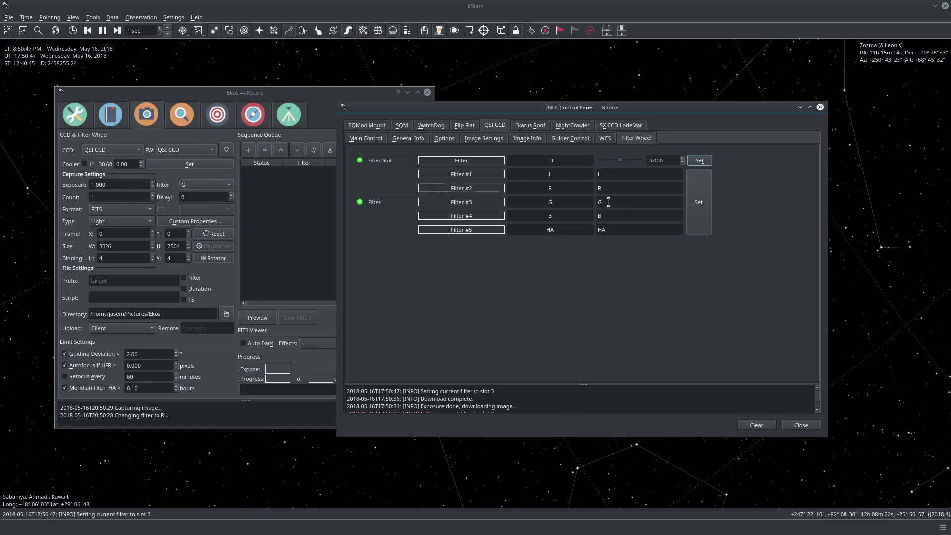
left_click(241, 92)
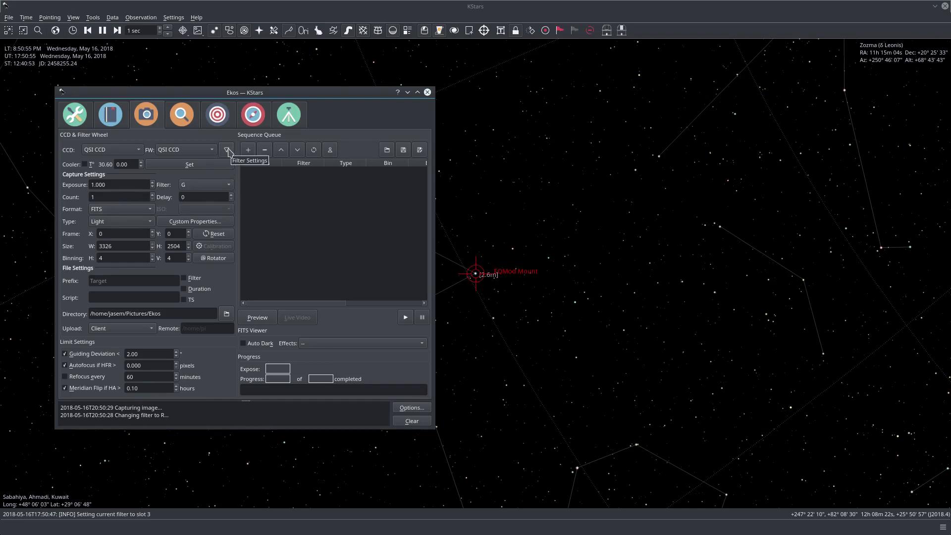
Step: In the QSI CCD Filter Settings table, change the HA exposure from 1 to 5
left_click(229, 152)
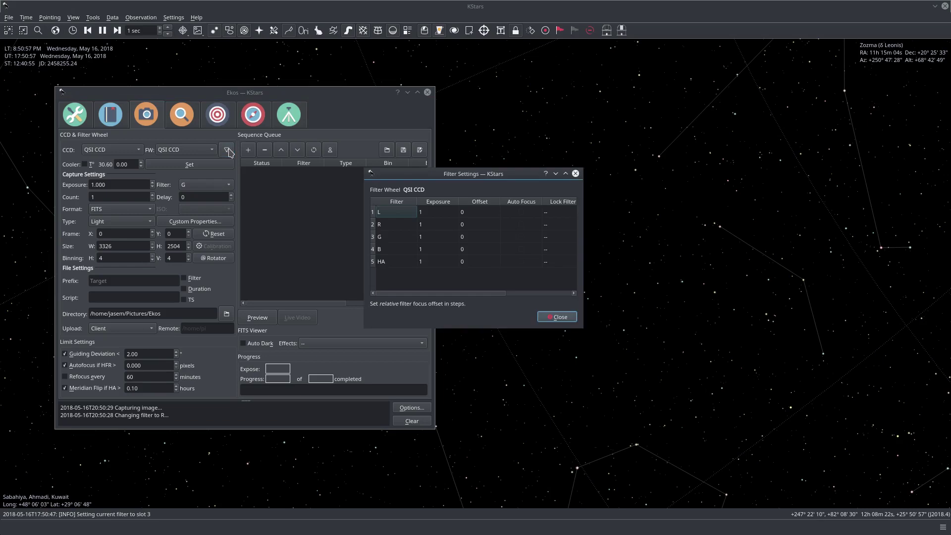
left_click_drag(370, 330, 300, 321)
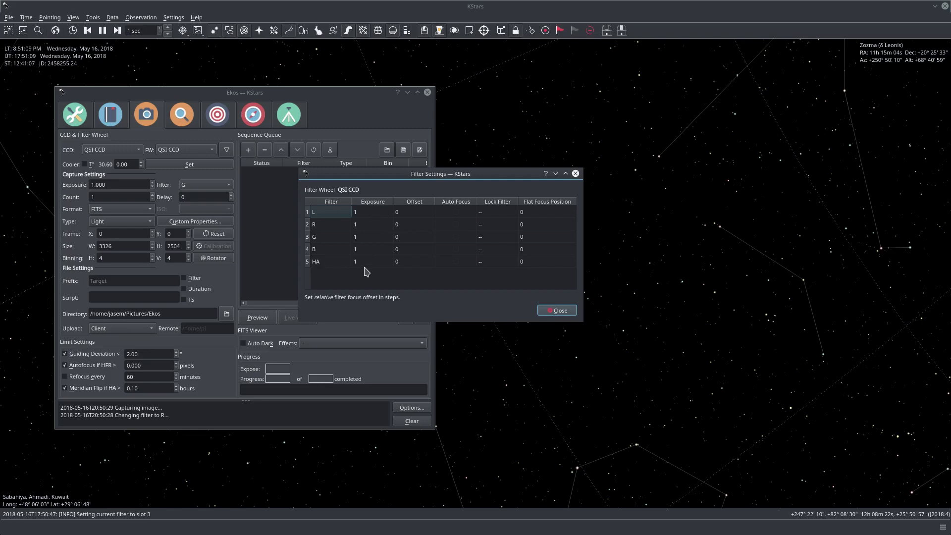
left_click(378, 261)
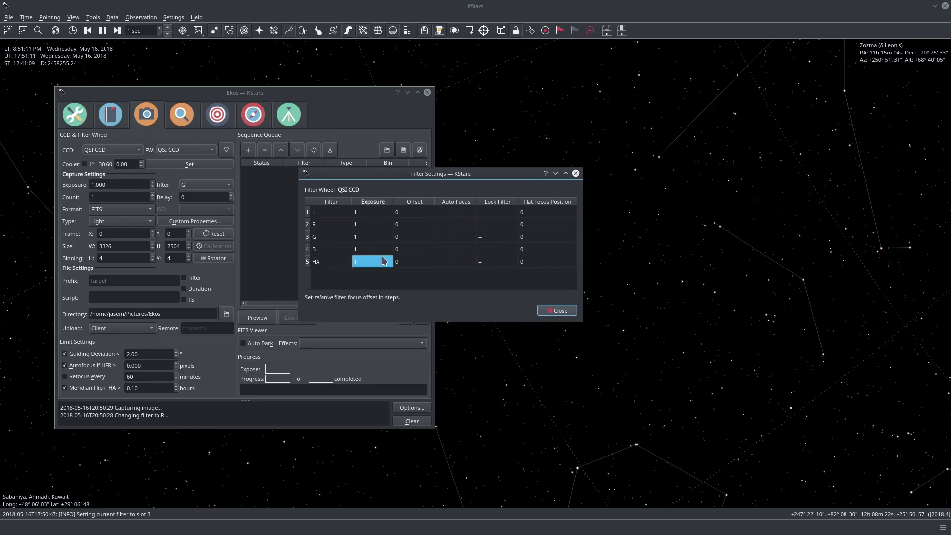
double_click(377, 259)
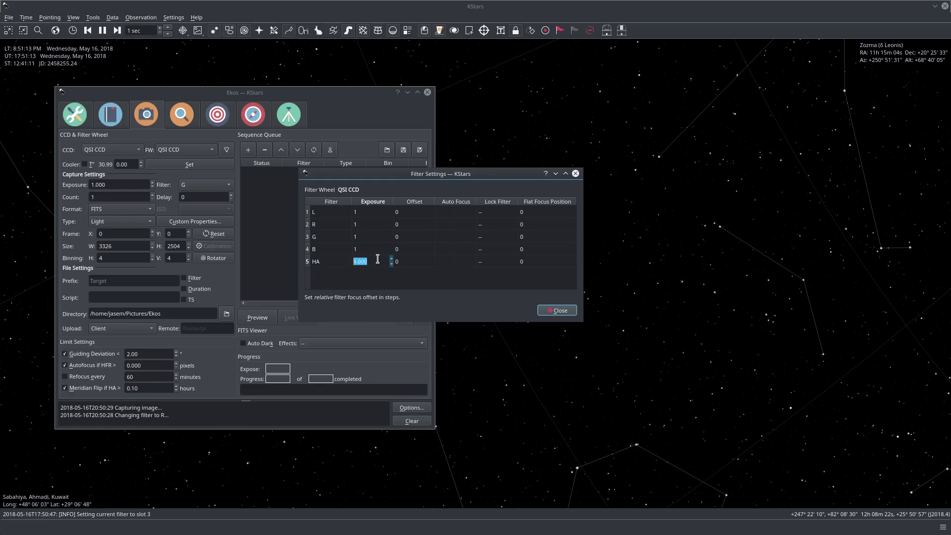
left_click(377, 259)
left_click(371, 250)
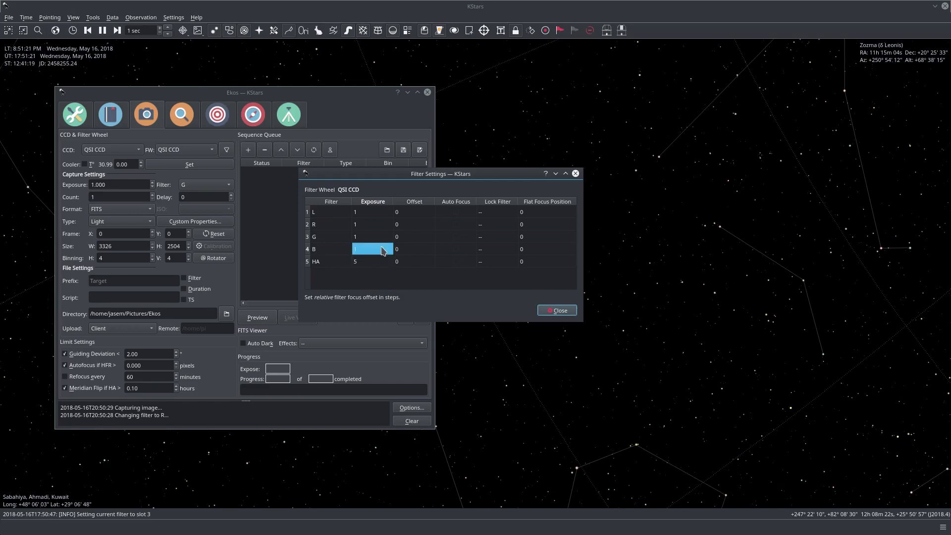
Step: Set focus offsets of 100 for R and -50 for G, and toggle L's auto focus
left_click(413, 226)
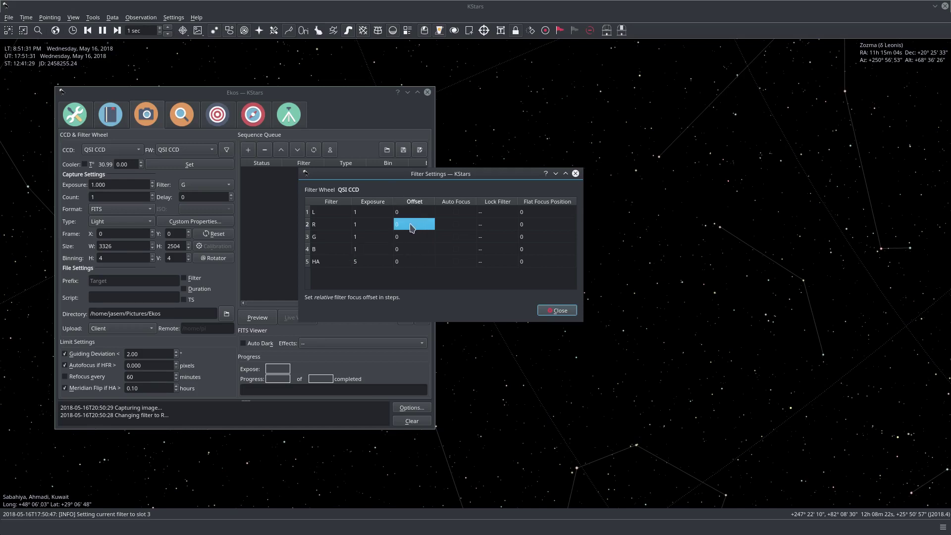
double_click(413, 226)
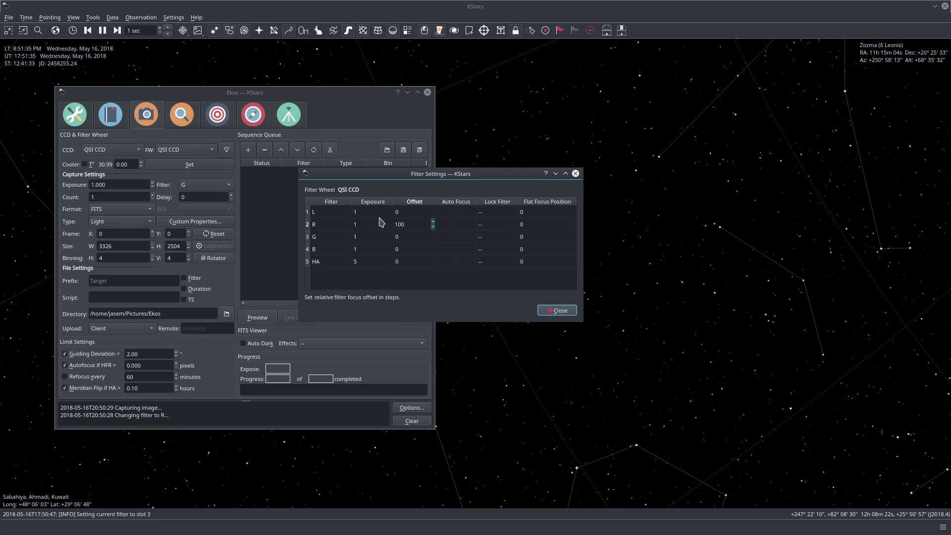
key("Return")
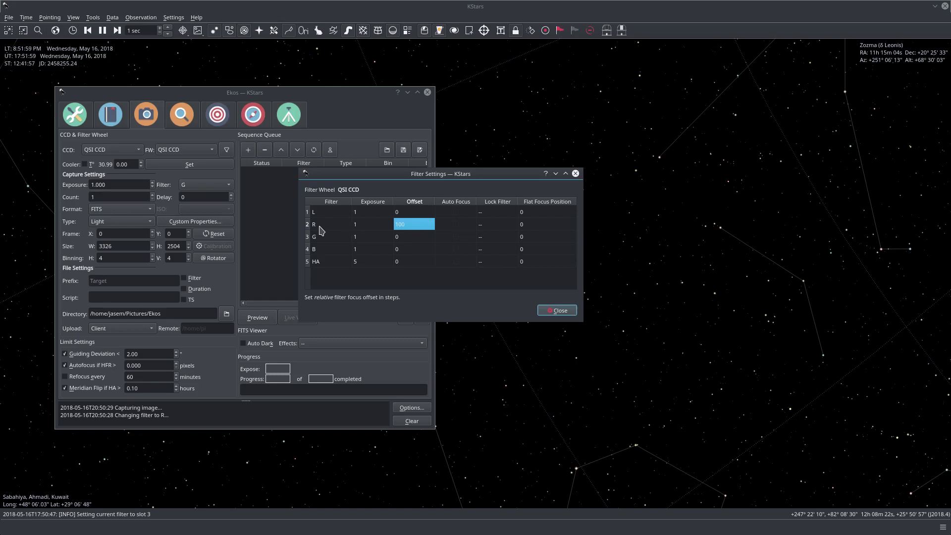
double_click(413, 241)
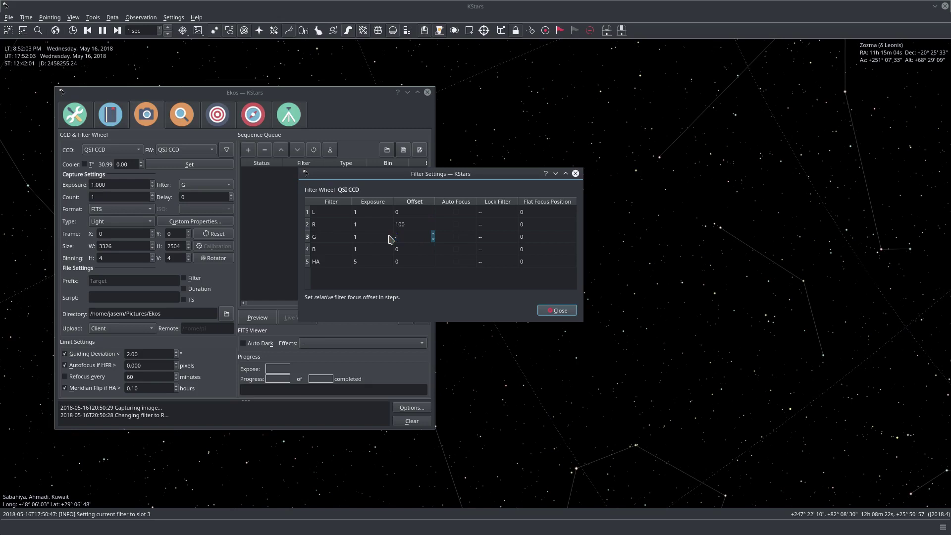
type("-50")
key("Return")
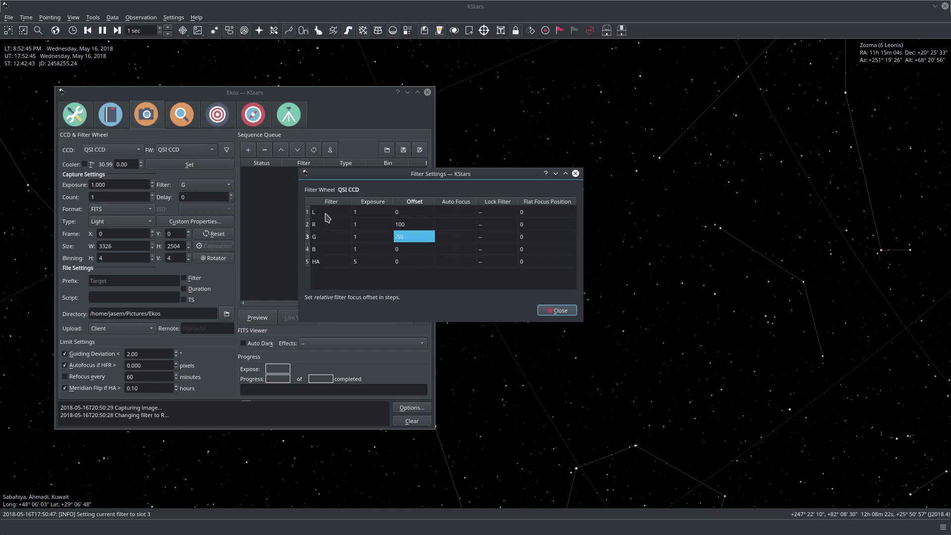
left_click(468, 215)
left_click(467, 214)
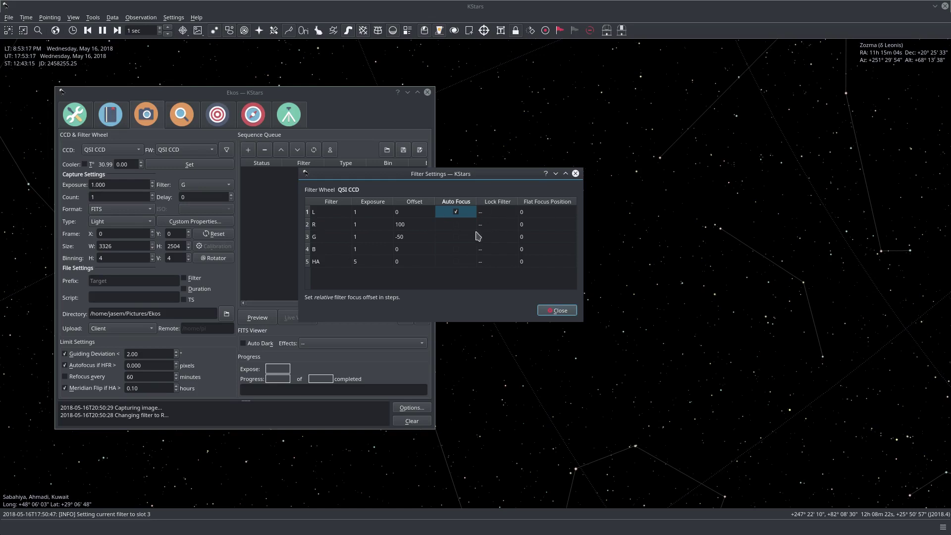
Step: Turn on HA auto focus with L as its lock filter, then close Filter Settings
left_click(499, 215)
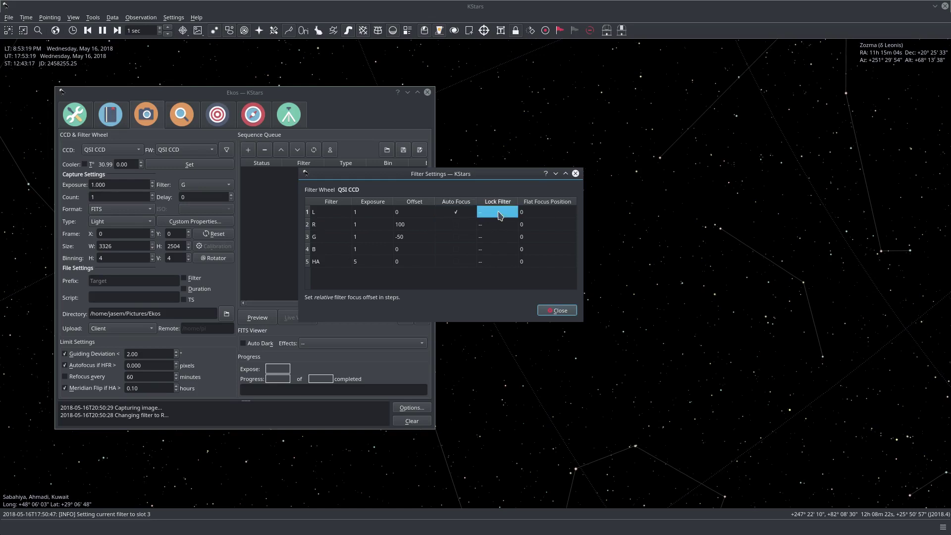
left_click(458, 212)
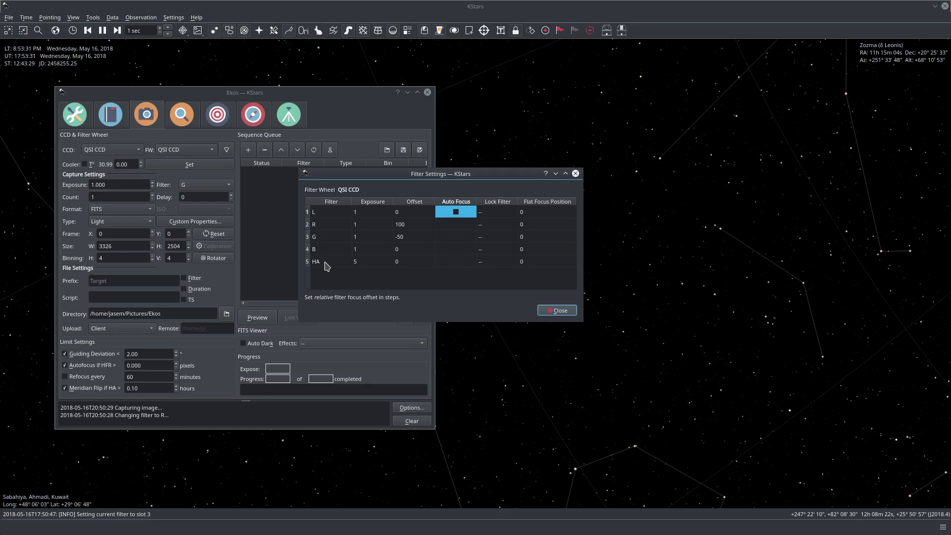
left_click(456, 263)
left_click(456, 263)
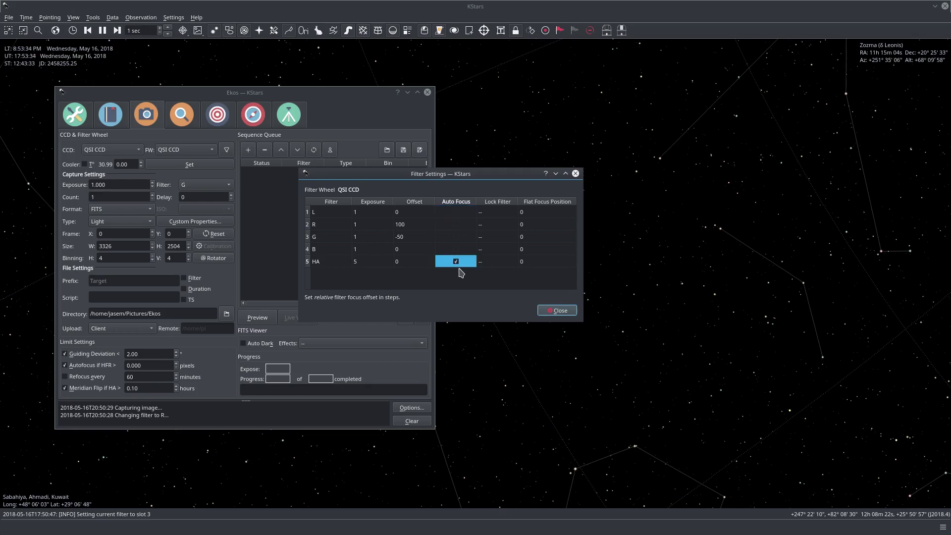
left_click(495, 263)
left_click(504, 268)
left_click(504, 267)
left_click(496, 269)
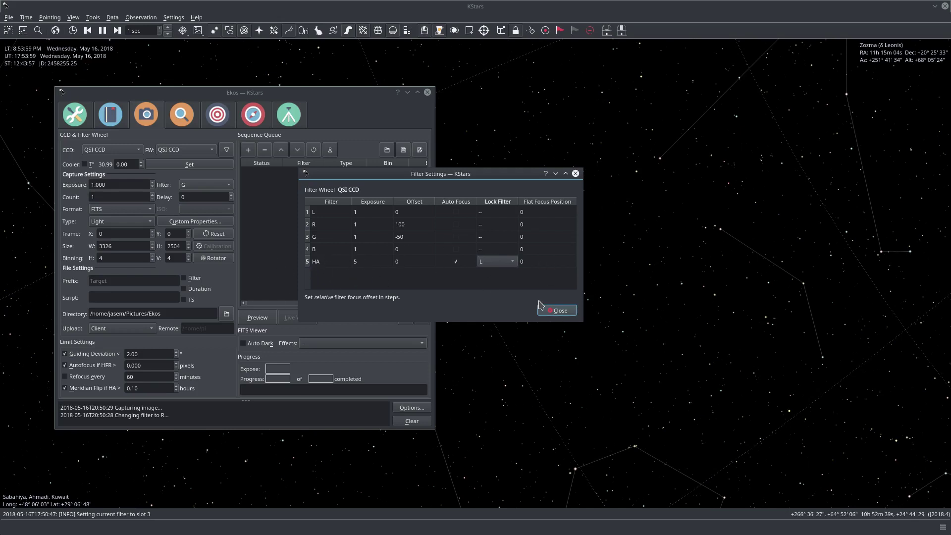
left_click(558, 311)
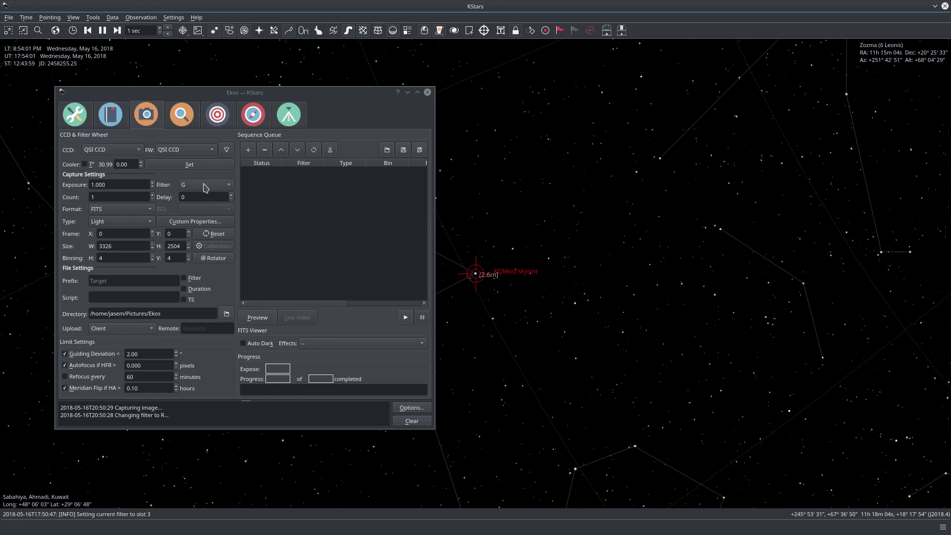
Step: Add an HA Light job of 3 frames at 5 seconds to the capture queue
left_click(109, 194)
type("3")
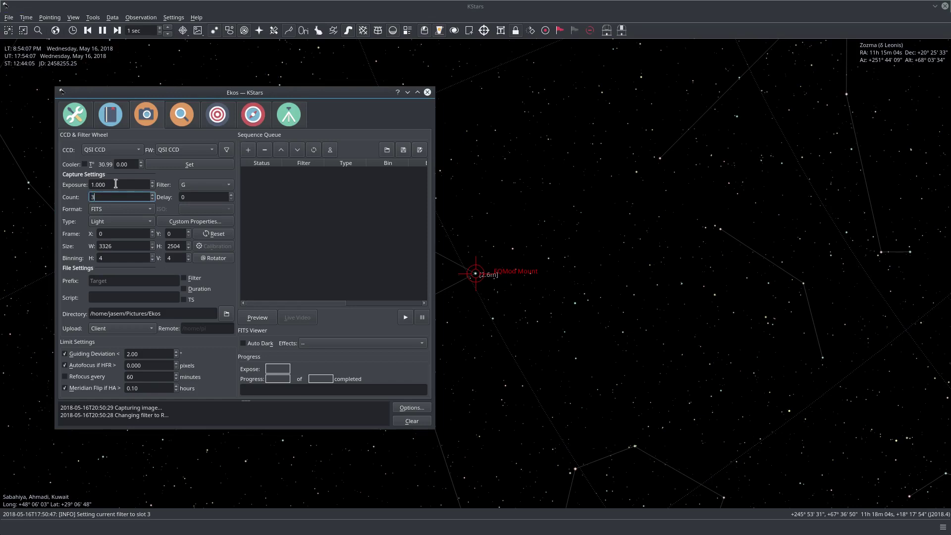
double_click(126, 185)
type("5")
left_click(206, 187)
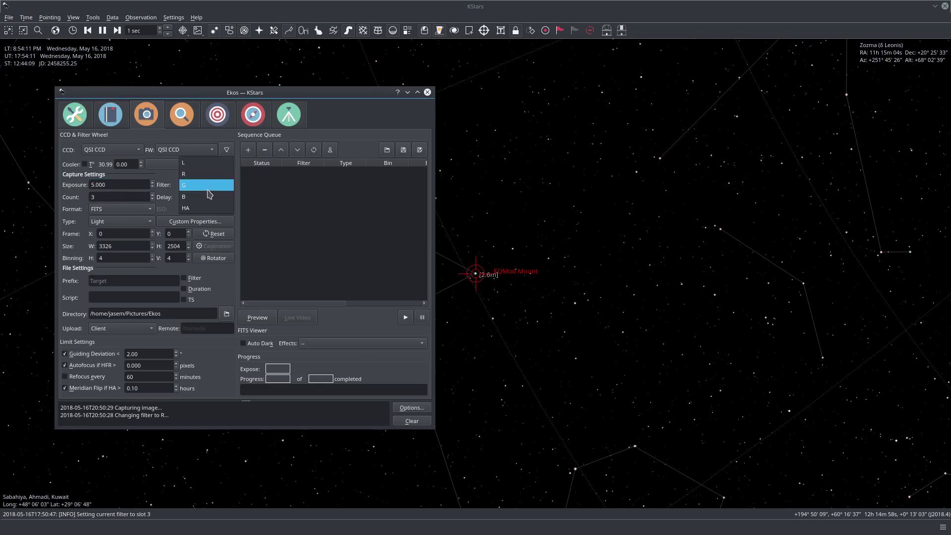
left_click(196, 209)
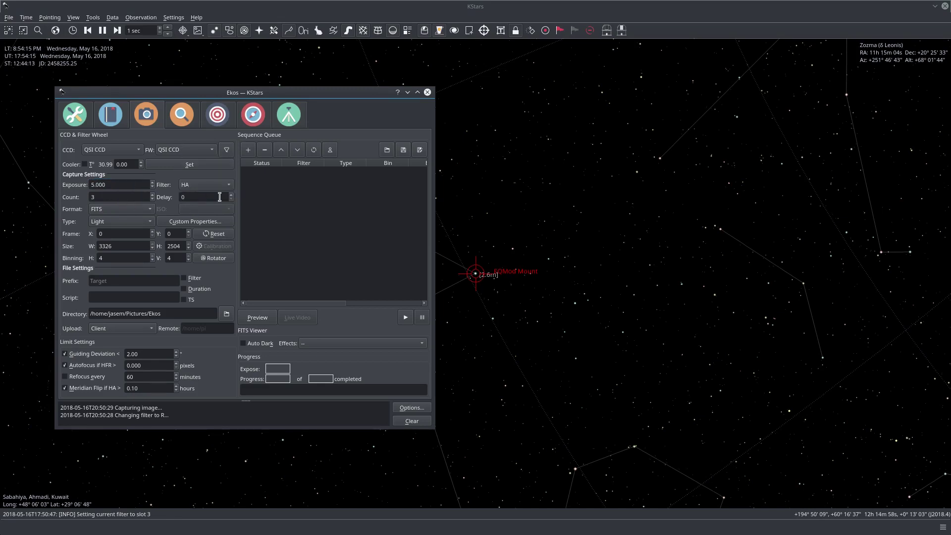
left_click(249, 150)
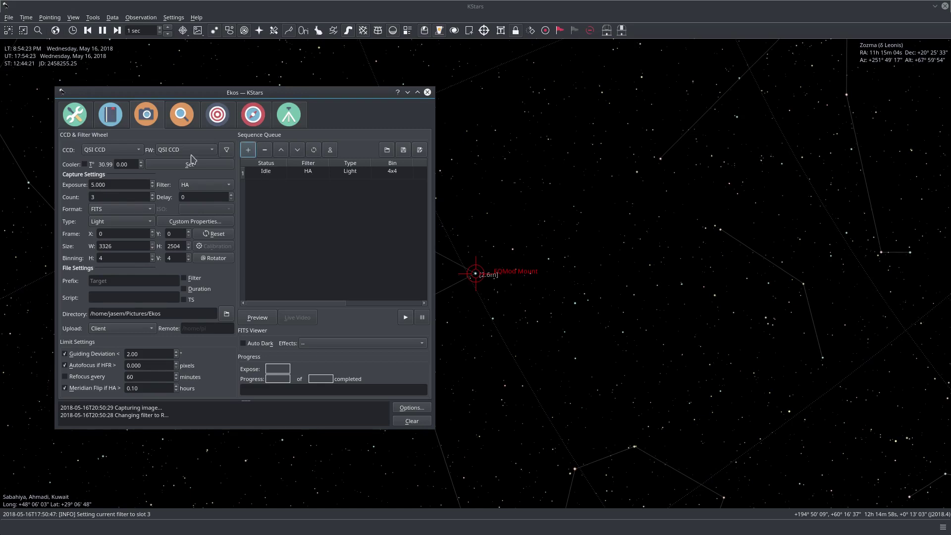
left_click(183, 118)
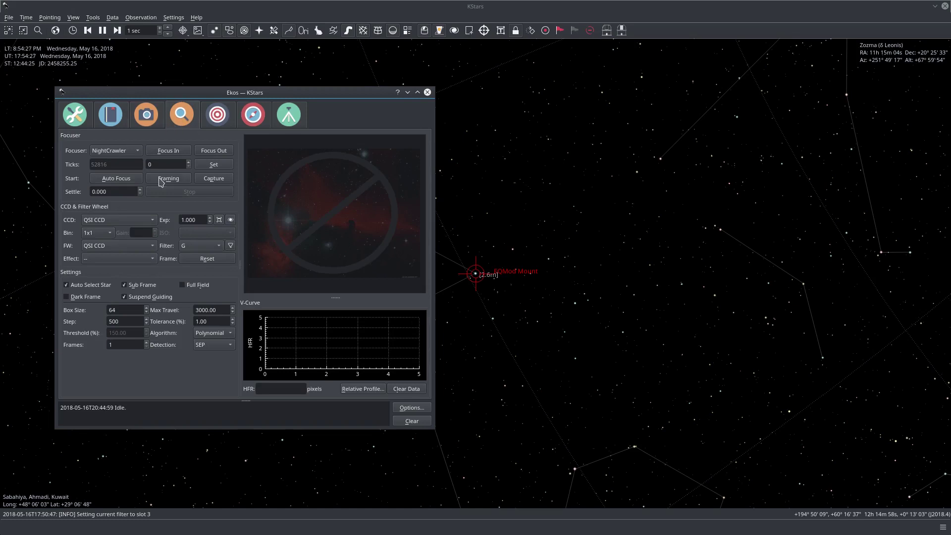
Step: Start the HA capture sequence, check the Focus module, then reopen the filter settings
left_click(156, 119)
left_click(406, 319)
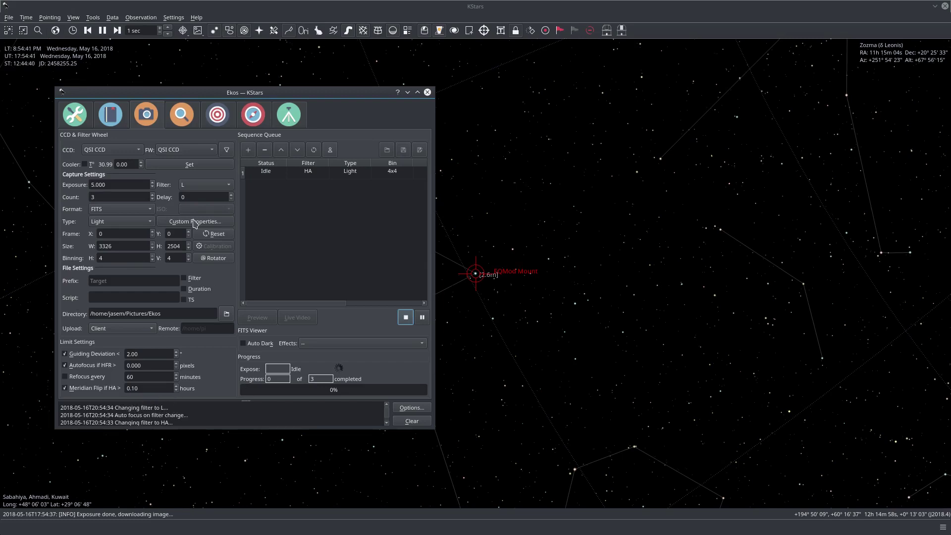
left_click(182, 116)
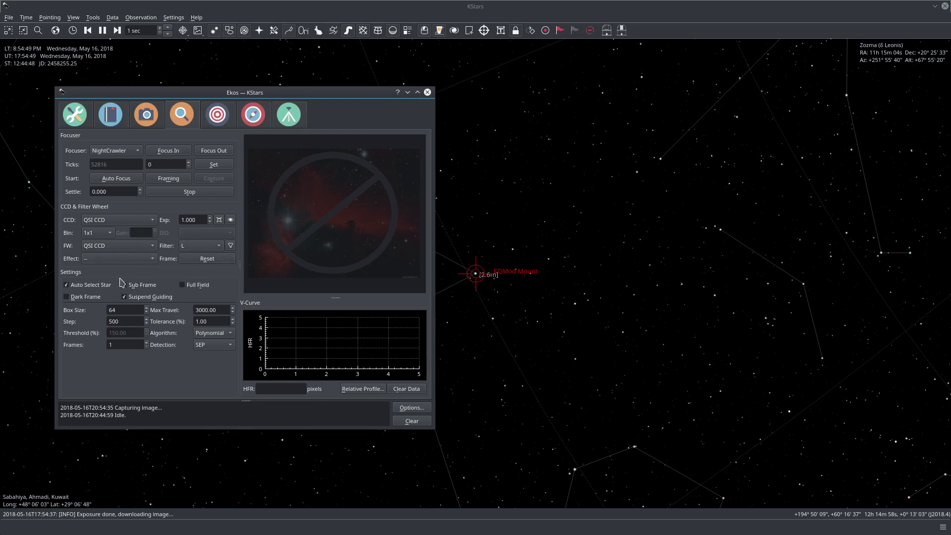
left_click(146, 119)
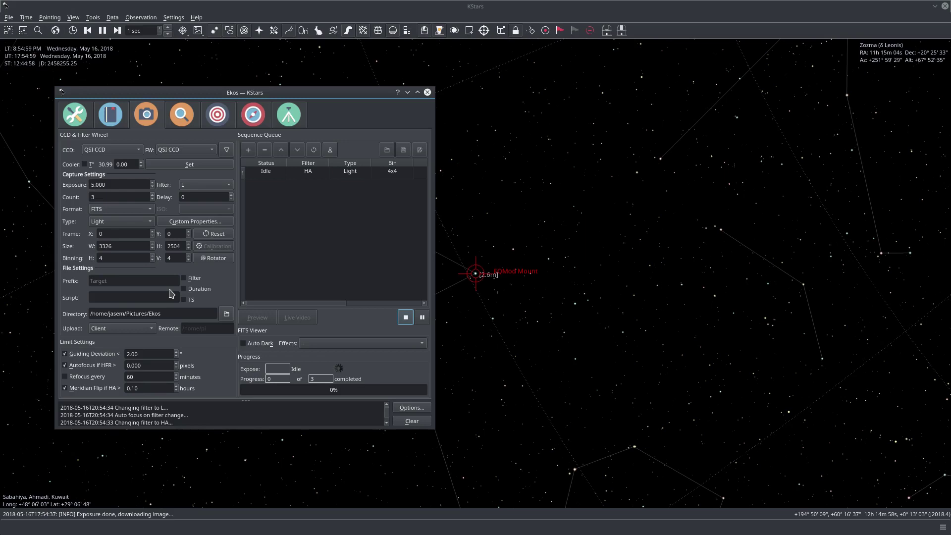
left_click(225, 154)
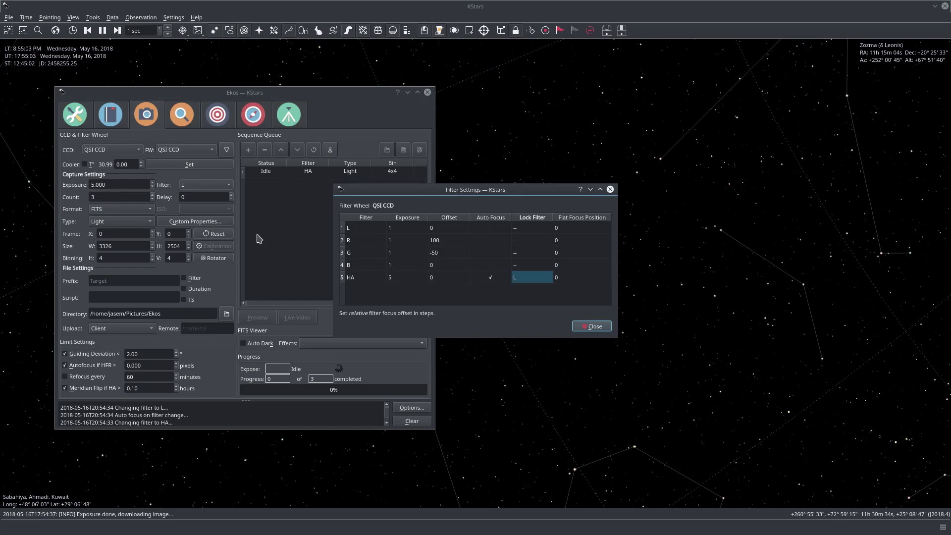